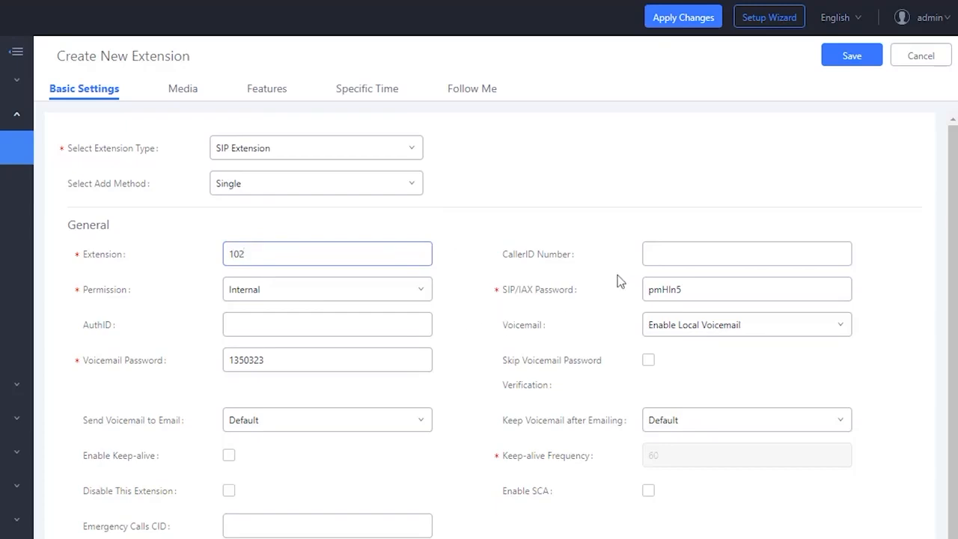
- Give extension 102 caller ID number SecurityMaster and a new SIP/IAX password, then save it
{"action": "left_click", "coordinate": [698, 252]}
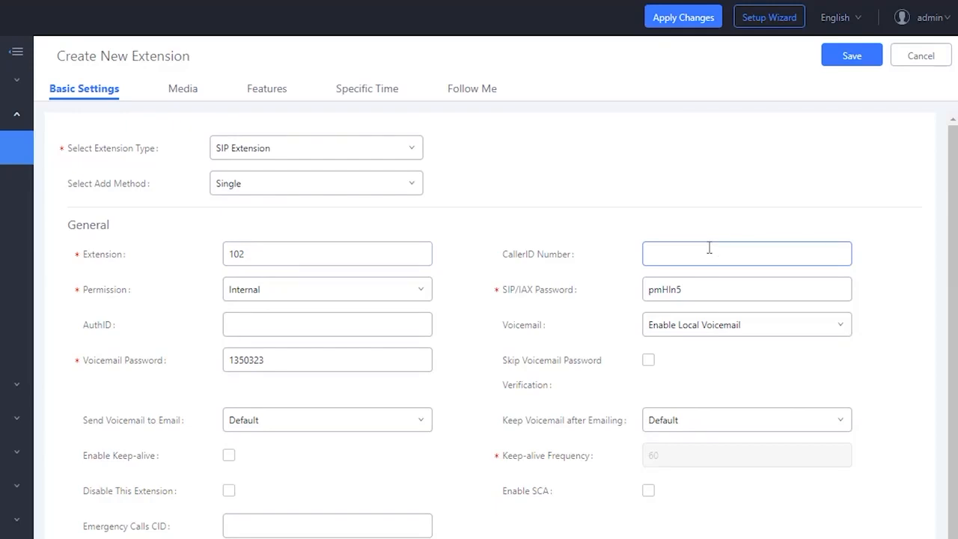
{"action": "type", "text": "SecurityMaster"}
{"action": "left_click", "coordinate": [700, 292]}
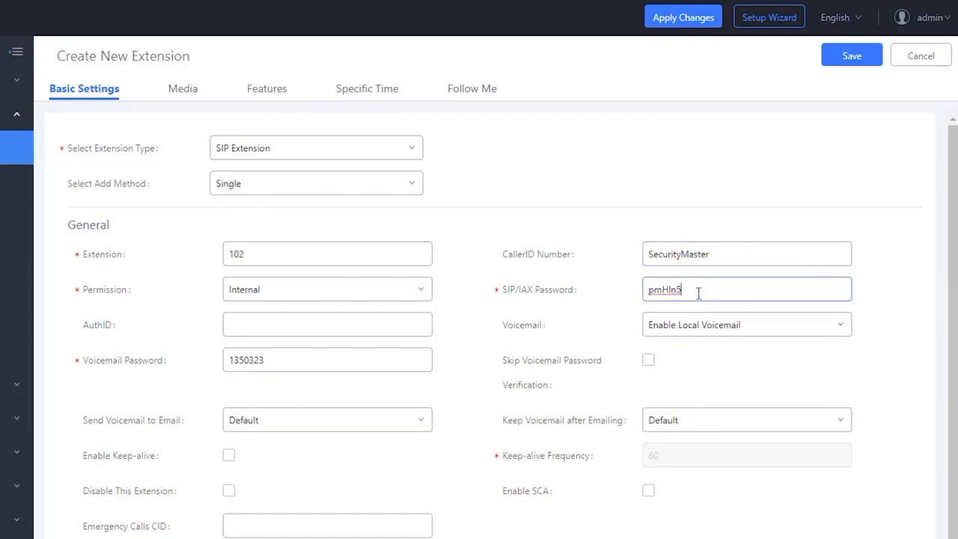
{"action": "left_click_drag", "start_coordinate": [698, 293], "coordinate": [594, 297]}
{"action": "type", "text": "Aiphone"}
{"action": "left_click", "coordinate": [852, 59]}
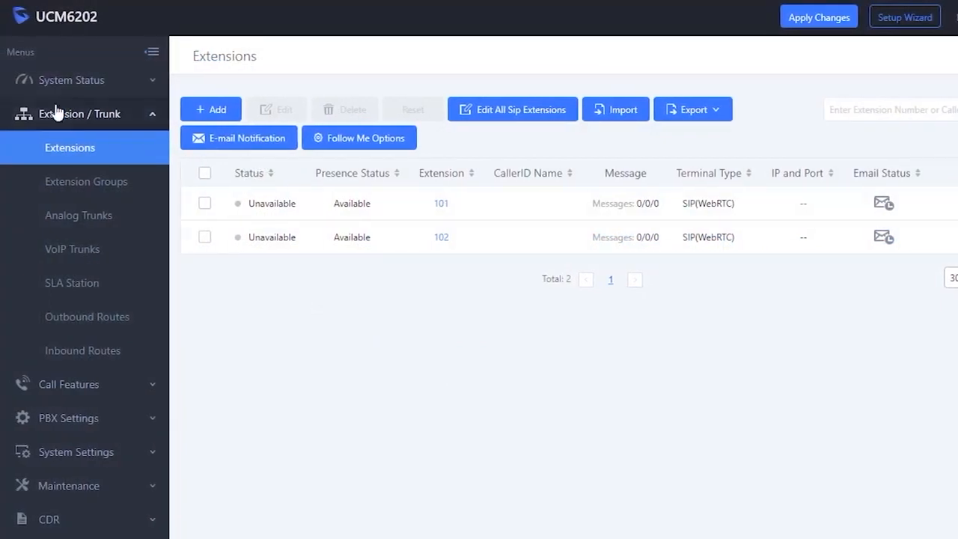
- Start a new SIP trunk under VoIP Trunks and set its type to Register SIP Trunk
{"action": "left_click", "coordinate": [93, 252]}
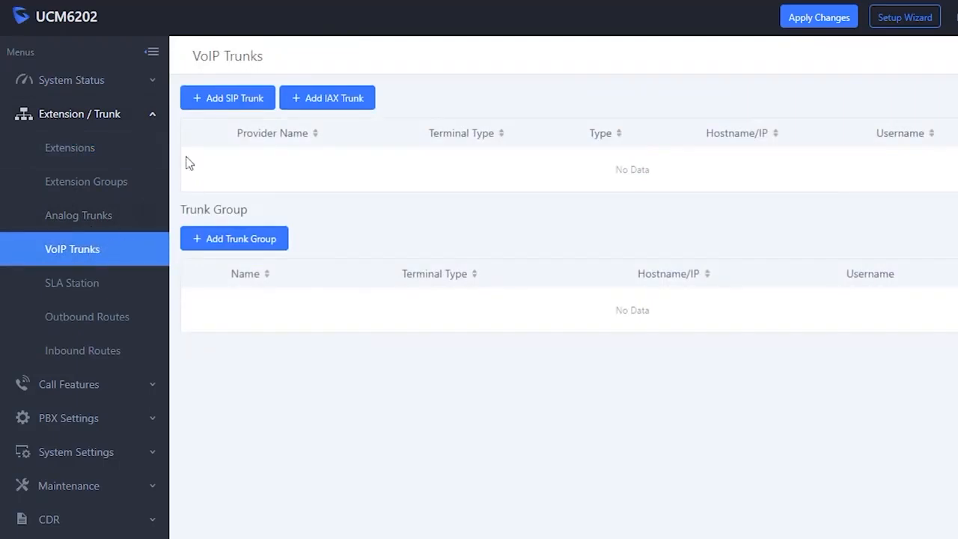
{"action": "left_click", "coordinate": [221, 105]}
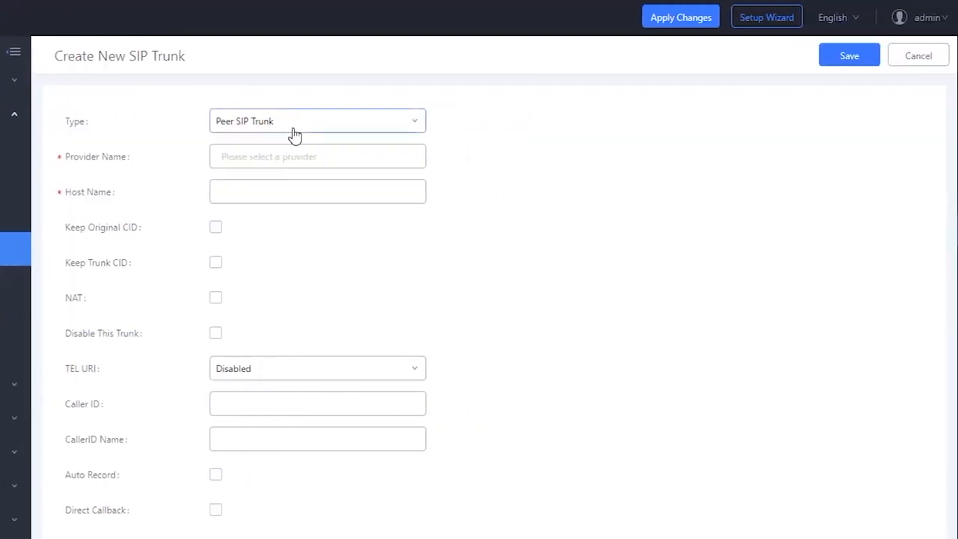
{"action": "left_click", "coordinate": [432, 130]}
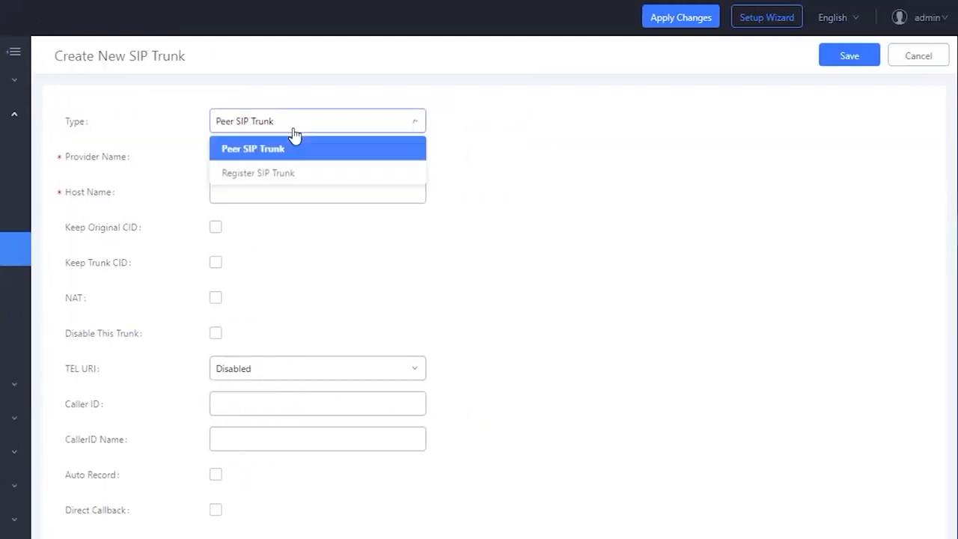
{"action": "left_click", "coordinate": [290, 175]}
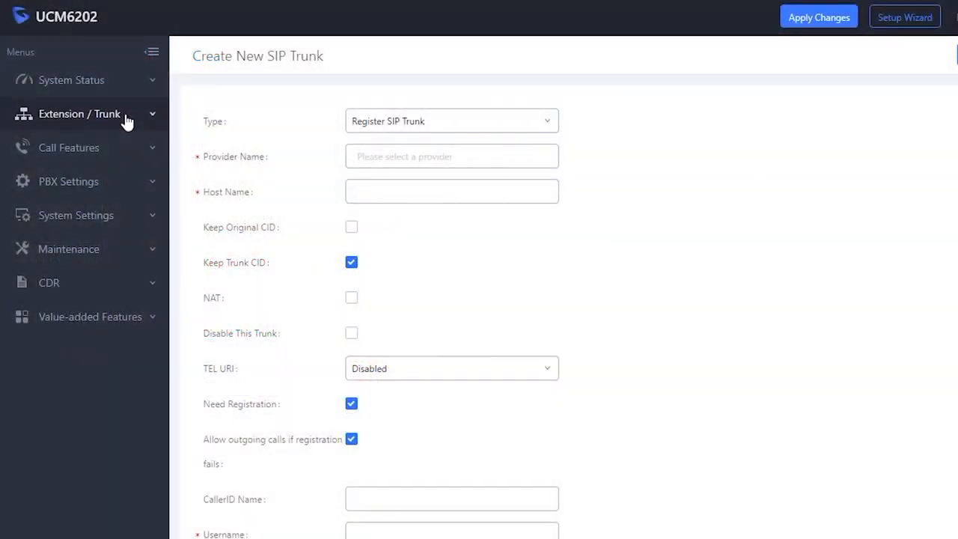
- Create and save an analog trunk named AnalogTrunk using FXO port 1
{"action": "left_click", "coordinate": [125, 121]}
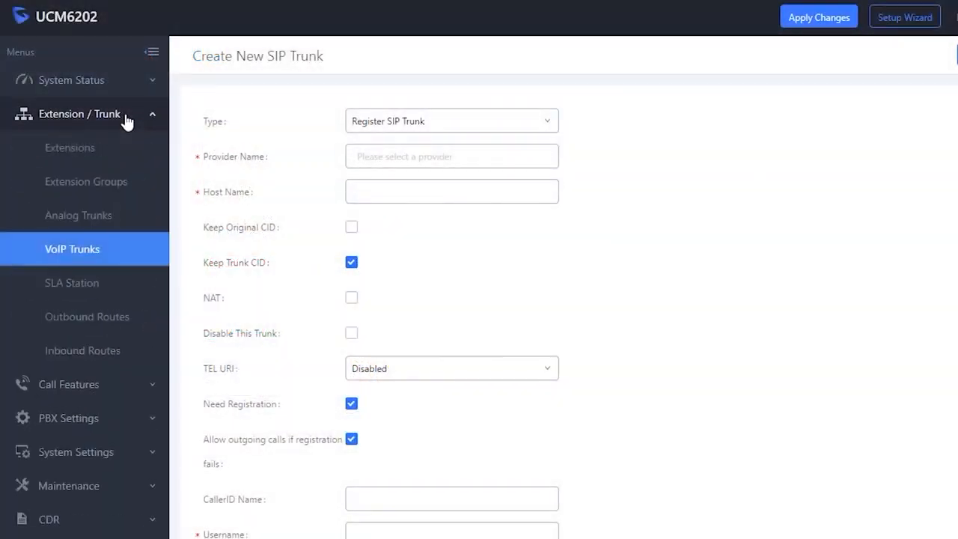
{"action": "left_click", "coordinate": [106, 216]}
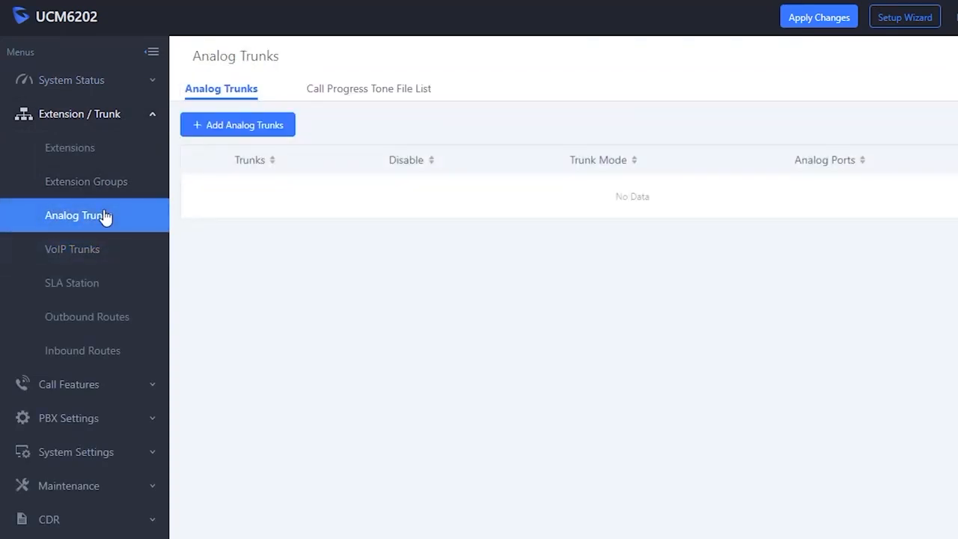
{"action": "left_click", "coordinate": [231, 125]}
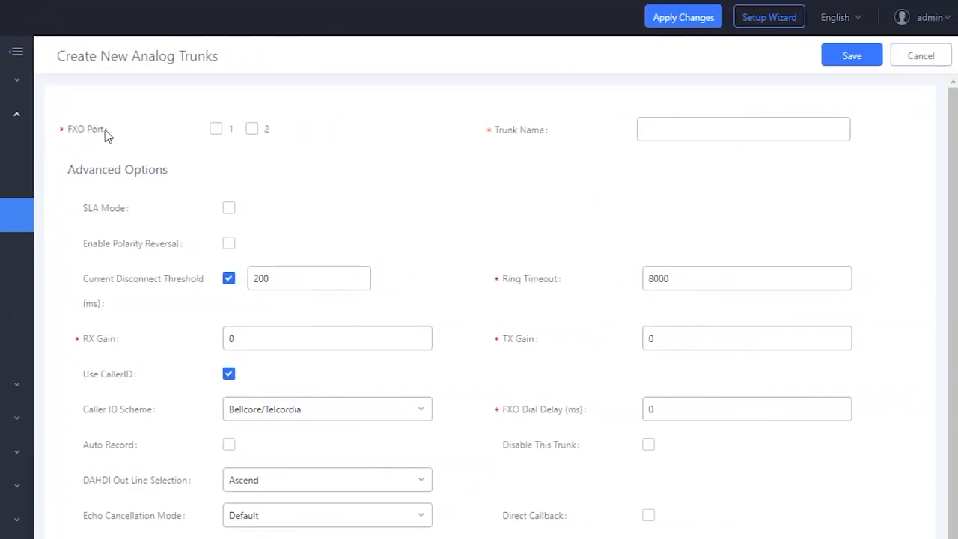
{"action": "left_click", "coordinate": [219, 131]}
{"action": "left_click", "coordinate": [652, 126]}
{"action": "type", "text": "Anal"}
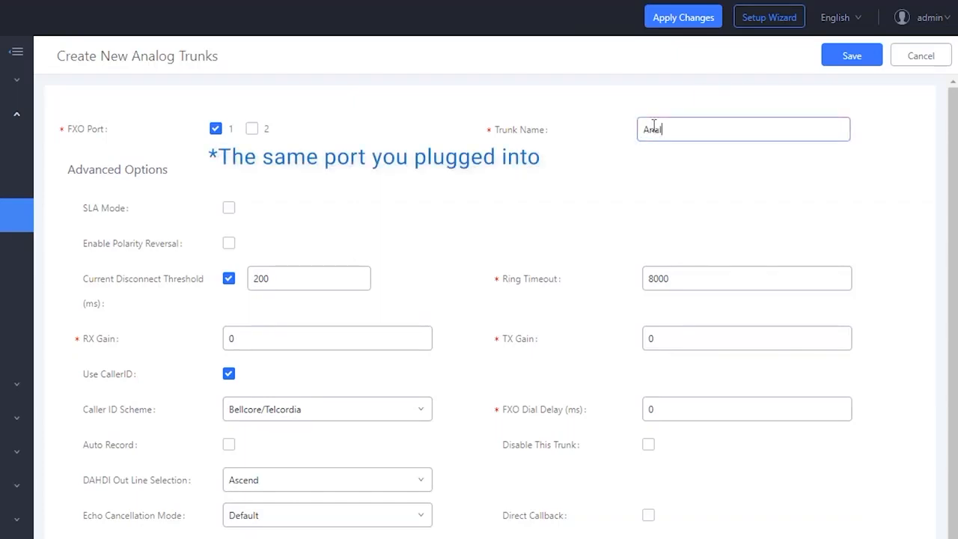
{"action": "type", "text": "ogTrunk"}
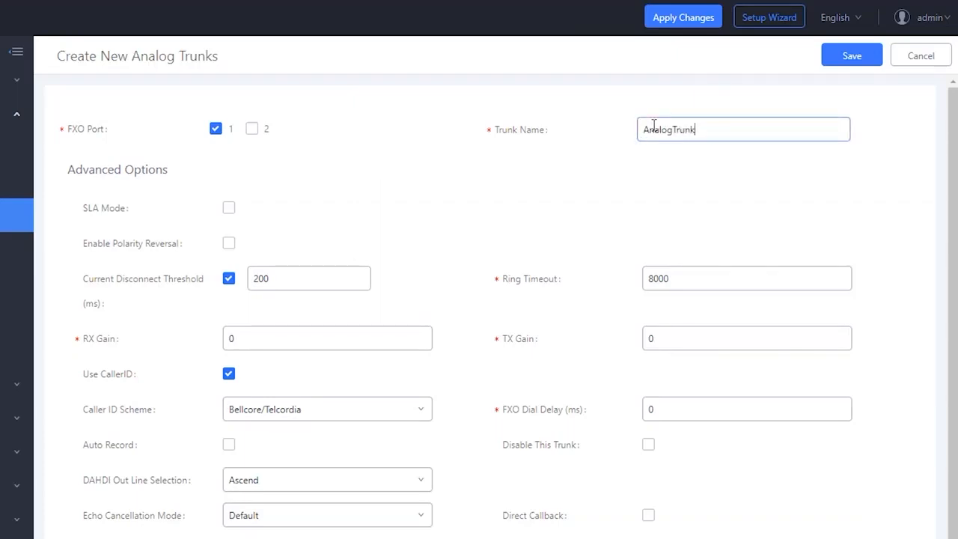
{"action": "left_click", "coordinate": [851, 56]}
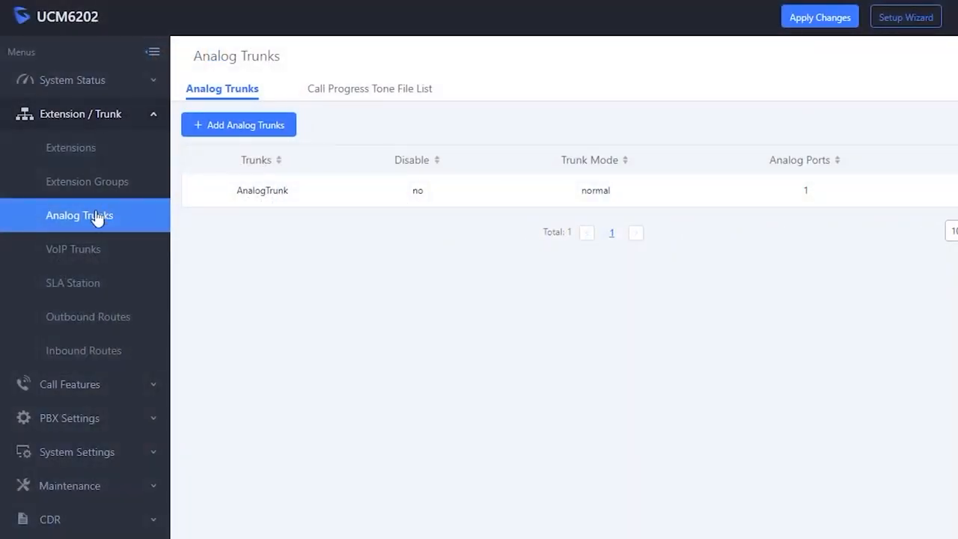
- Begin a new outbound route named AnalogRule with dial pattern _*********
{"action": "left_click", "coordinate": [89, 329]}
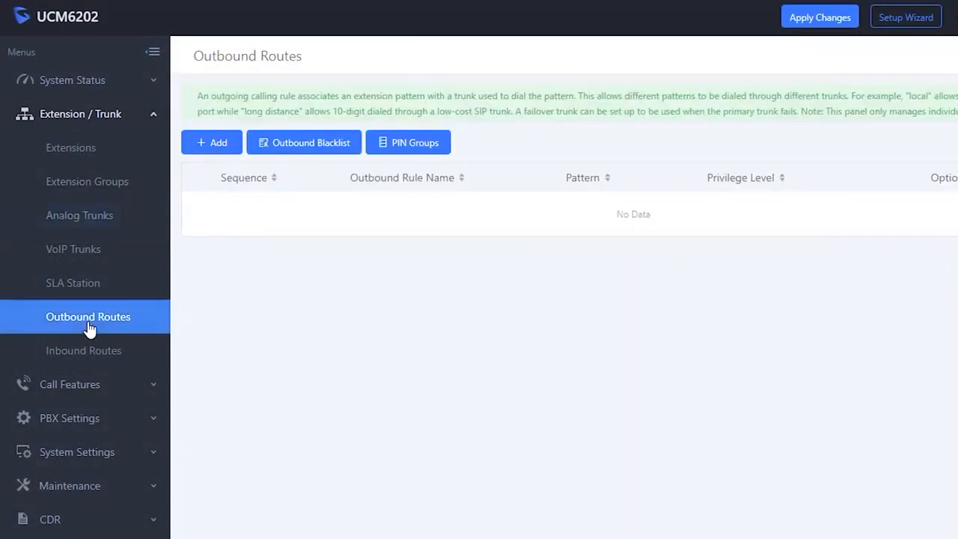
{"action": "left_click", "coordinate": [226, 145]}
{"action": "left_click", "coordinate": [362, 128]}
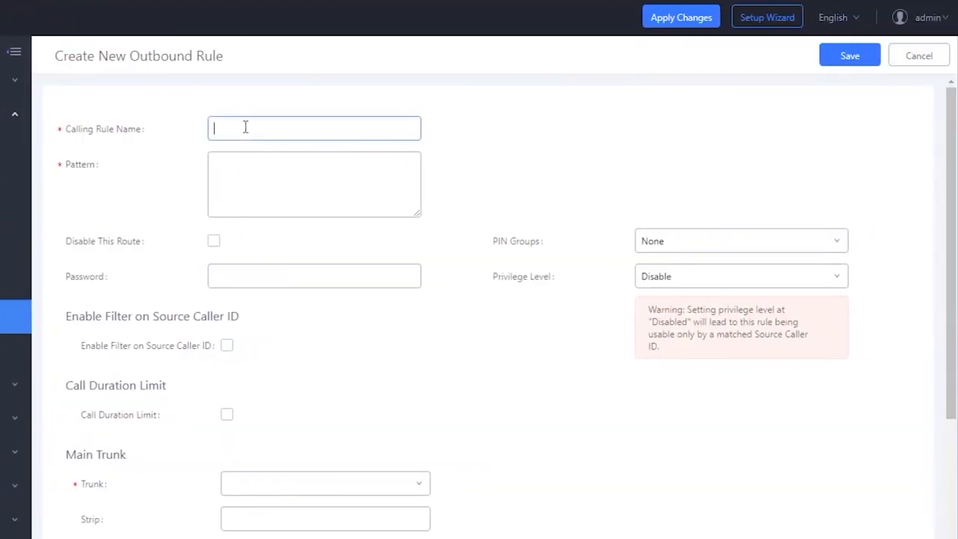
{"action": "type", "text": "AnalogRule"}
{"action": "left_click", "coordinate": [266, 158]}
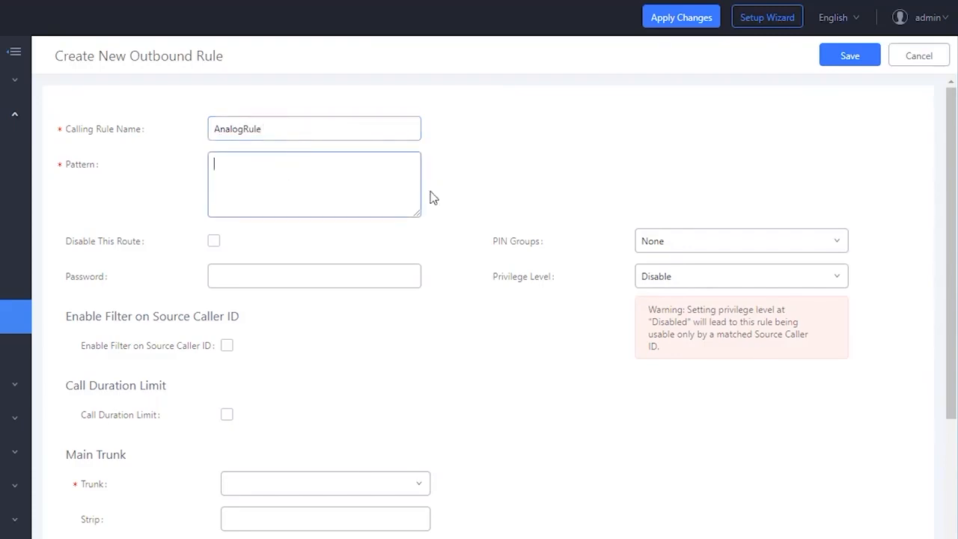
{"action": "type", "text": "_*********"}
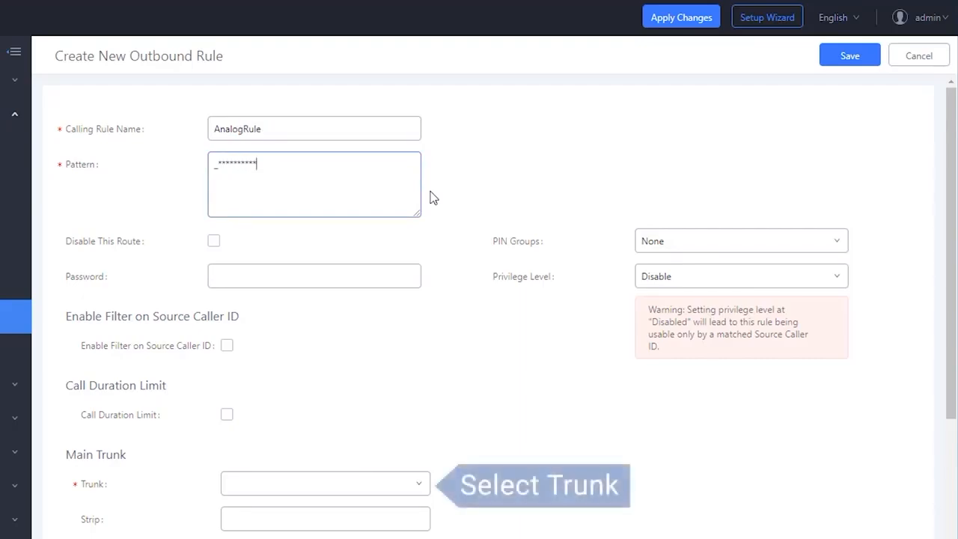
- Route AnalogRule through AnalogTrunk, save it, accept the privilege warning, and apply changes
{"action": "left_click", "coordinate": [383, 487]}
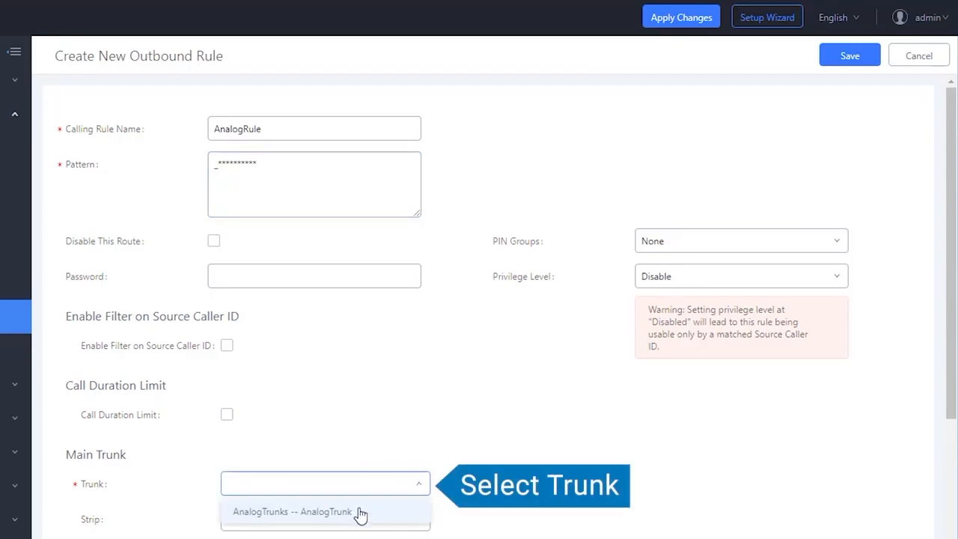
{"action": "left_click", "coordinate": [357, 513]}
{"action": "left_click", "coordinate": [854, 57]}
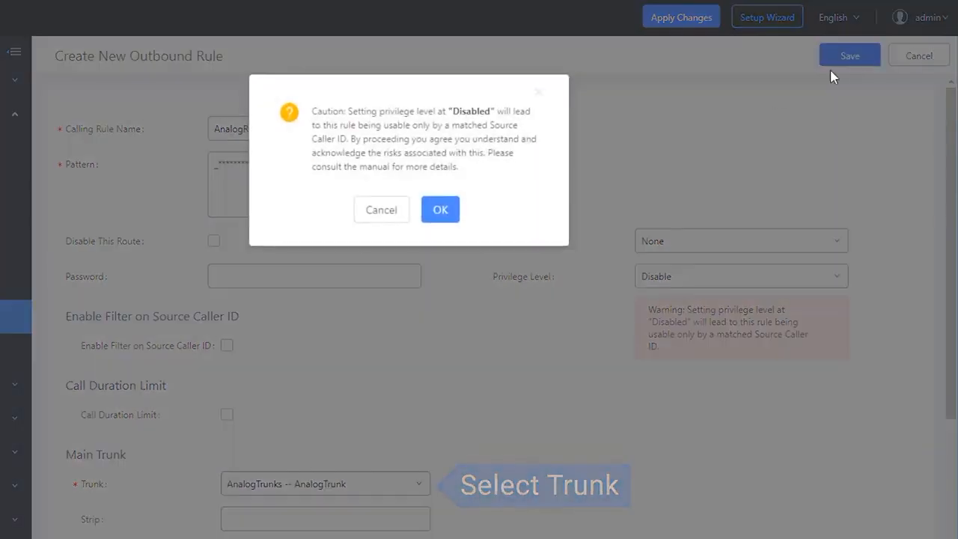
{"action": "left_click", "coordinate": [441, 210]}
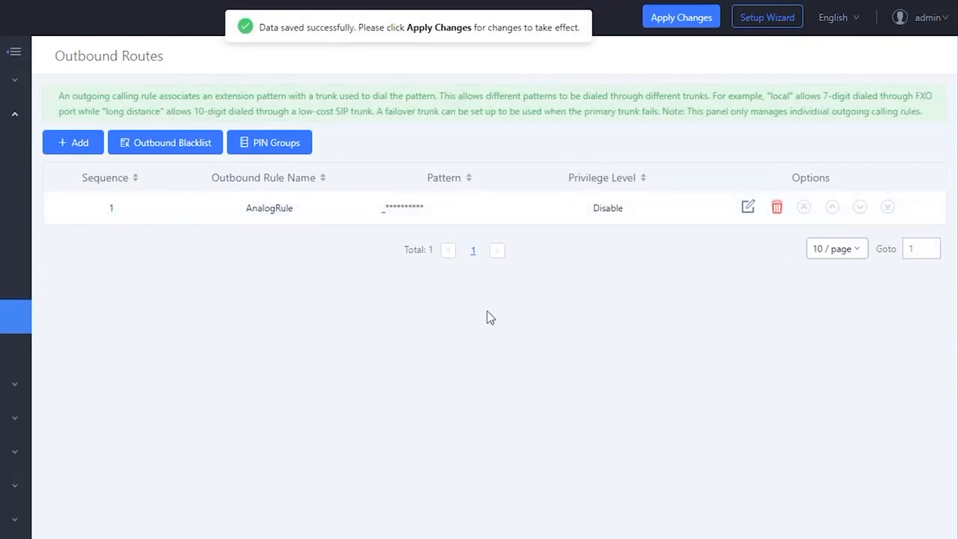
{"action": "left_click", "coordinate": [678, 16]}
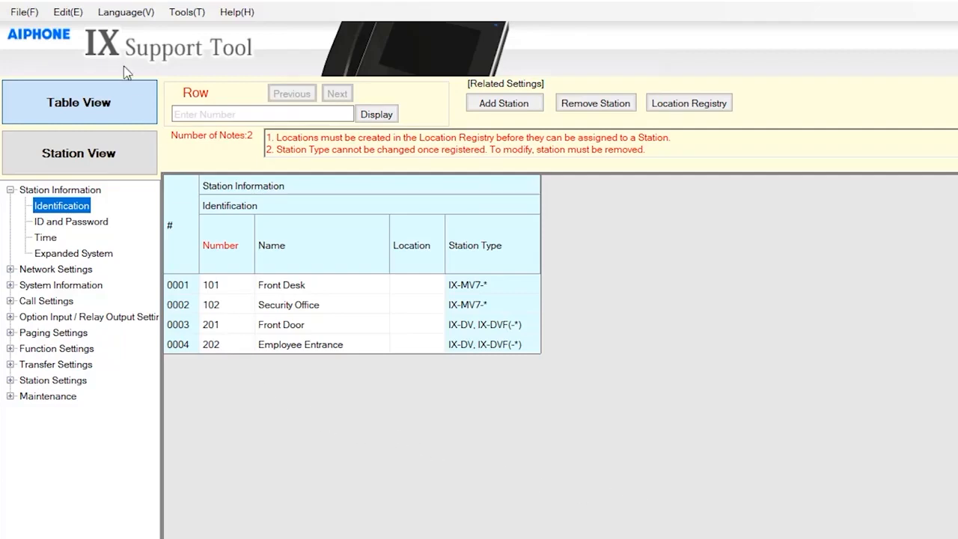
- Enter the toll-free number in VoIP phone row 0001, name it Aiphone, and update
{"action": "left_click", "coordinate": [67, 12]}
{"action": "left_click", "coordinate": [97, 103]}
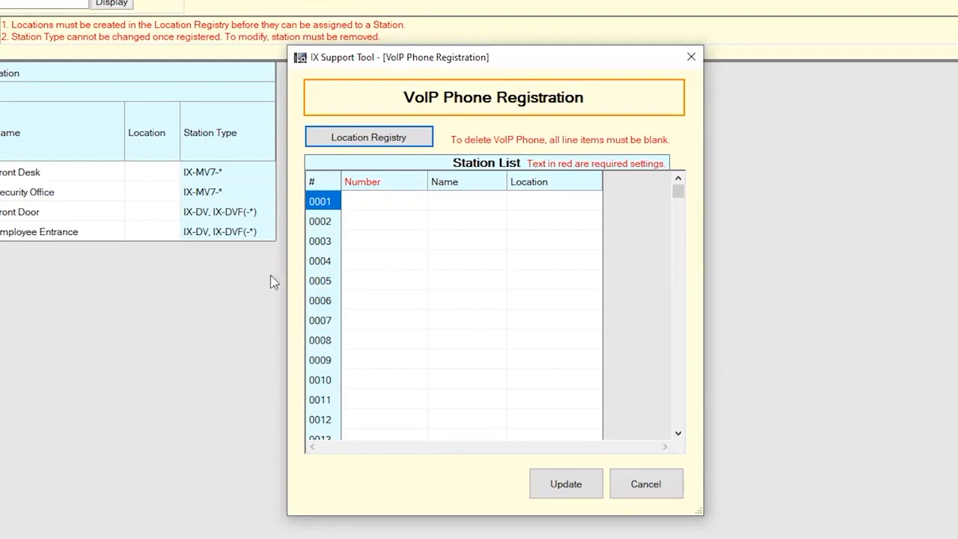
{"action": "left_click", "coordinate": [366, 208]}
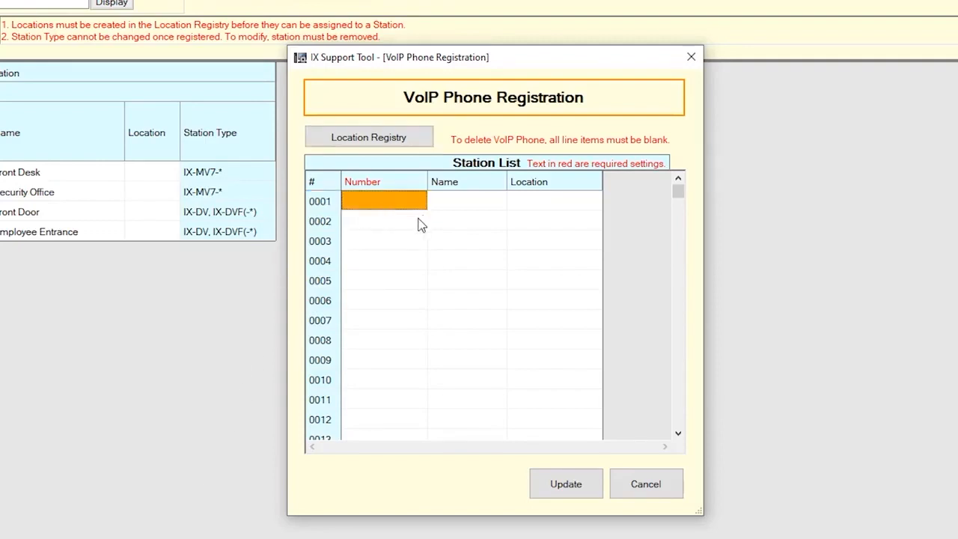
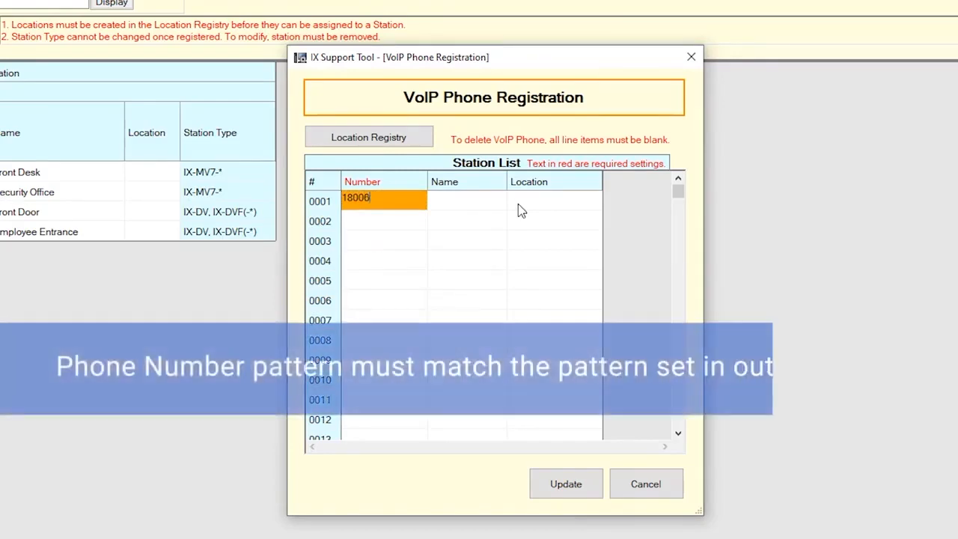
{"action": "left_click", "coordinate": [483, 202]}
{"action": "type", "text": "Aiphone"}
{"action": "left_click", "coordinate": [572, 494]}
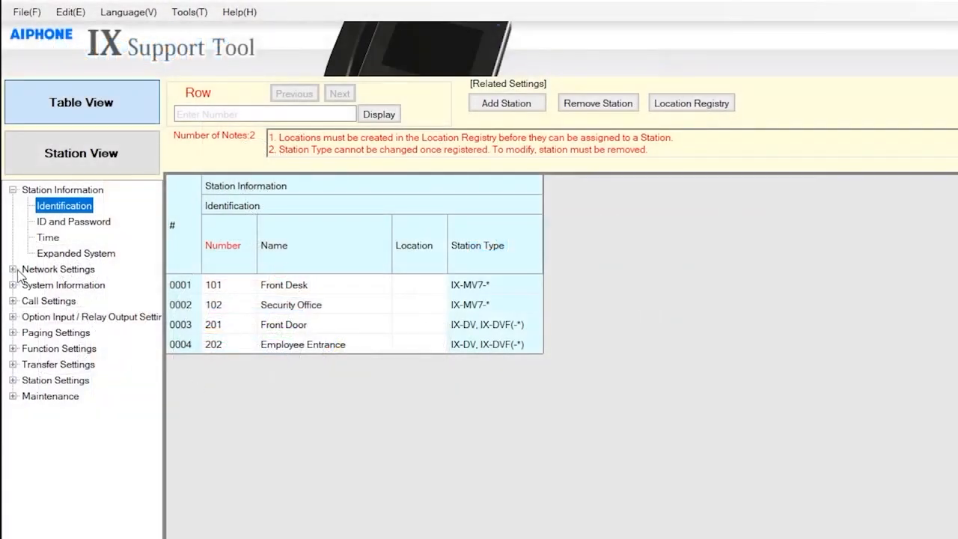
- Fill in primary SIP server ID 101, its password and address 192.168.1.140, then update and confirm
{"action": "left_click", "coordinate": [12, 268]}
{"action": "left_click", "coordinate": [45, 317]}
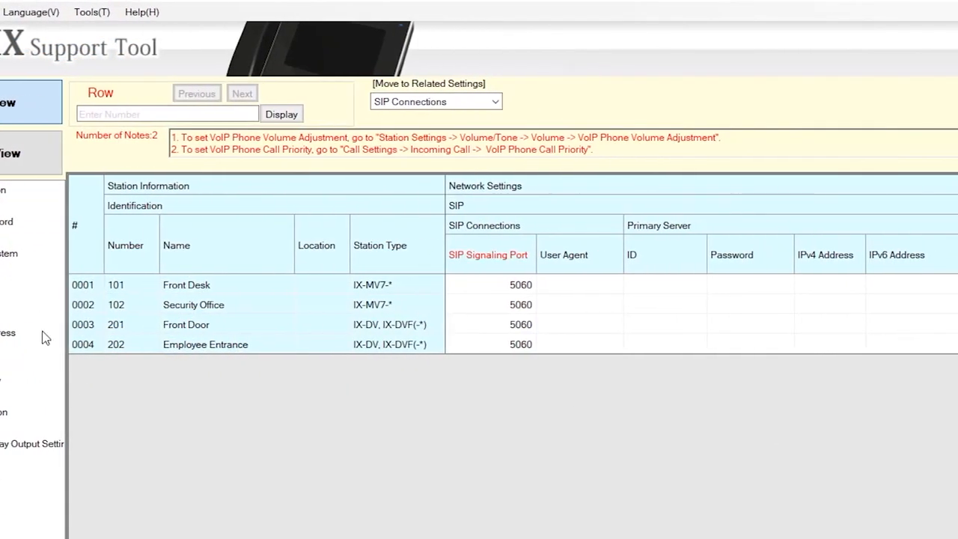
{"action": "left_click", "coordinate": [692, 289]}
{"action": "type", "text": "101"}
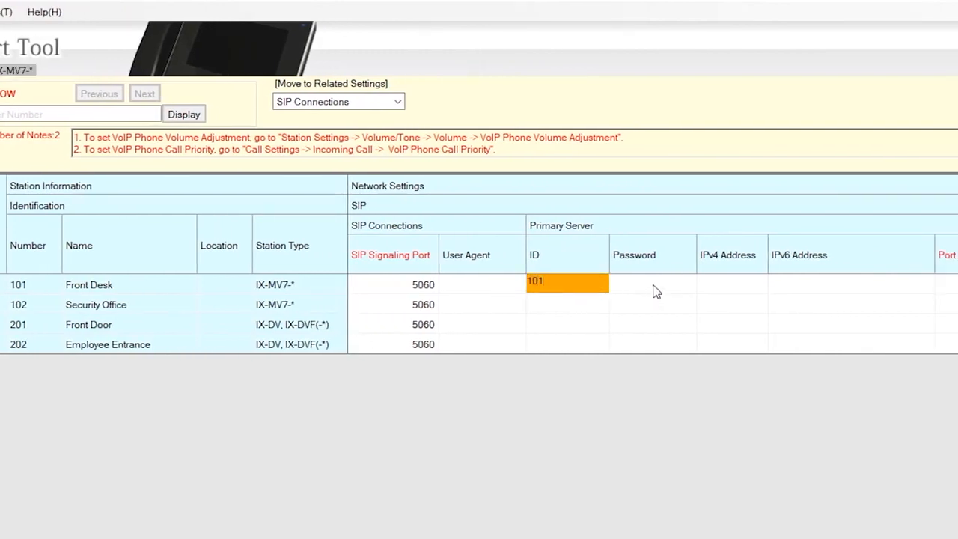
{"action": "key", "text": "Tab"}
{"action": "type", "text": "1234567"}
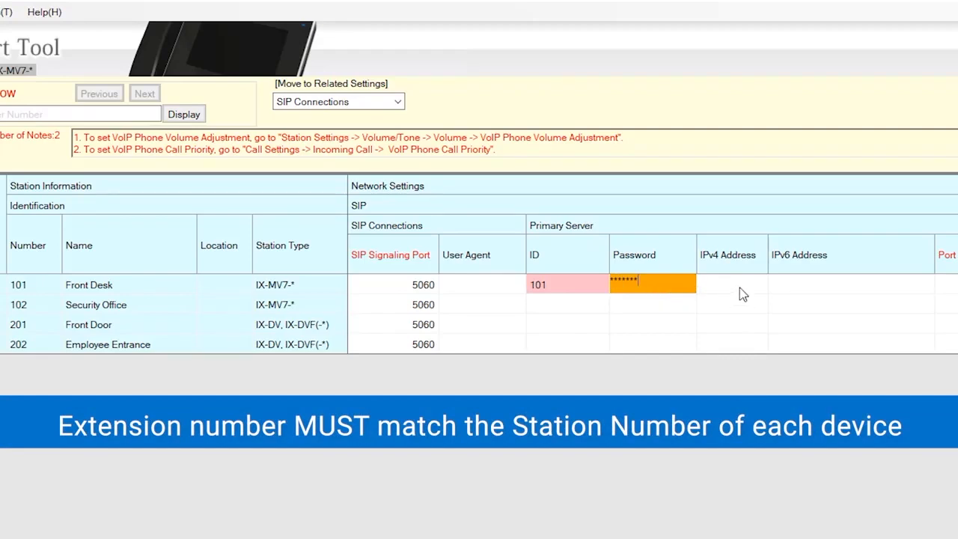
{"action": "key", "text": "Tab"}
{"action": "type", "text": "192.168.1.140"}
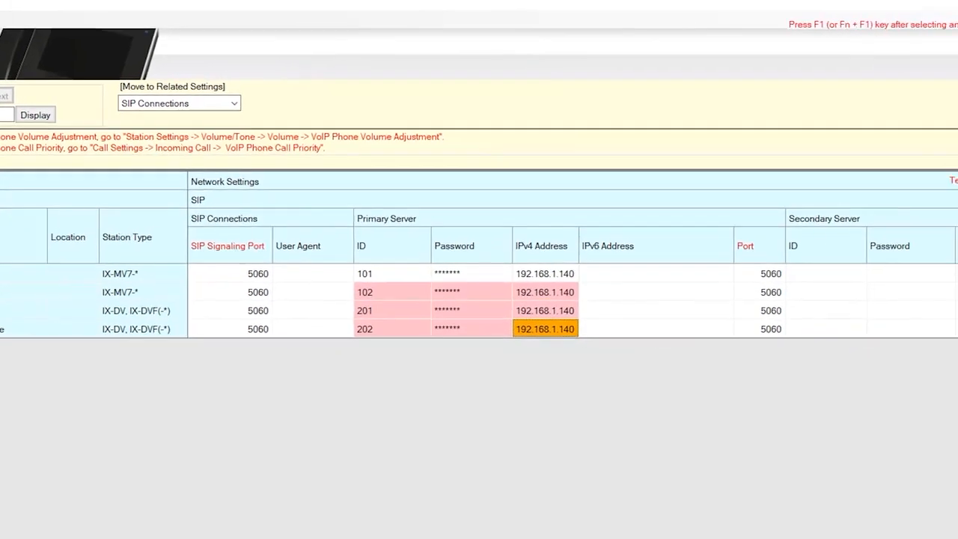
{"action": "left_click", "coordinate": [891, 57]}
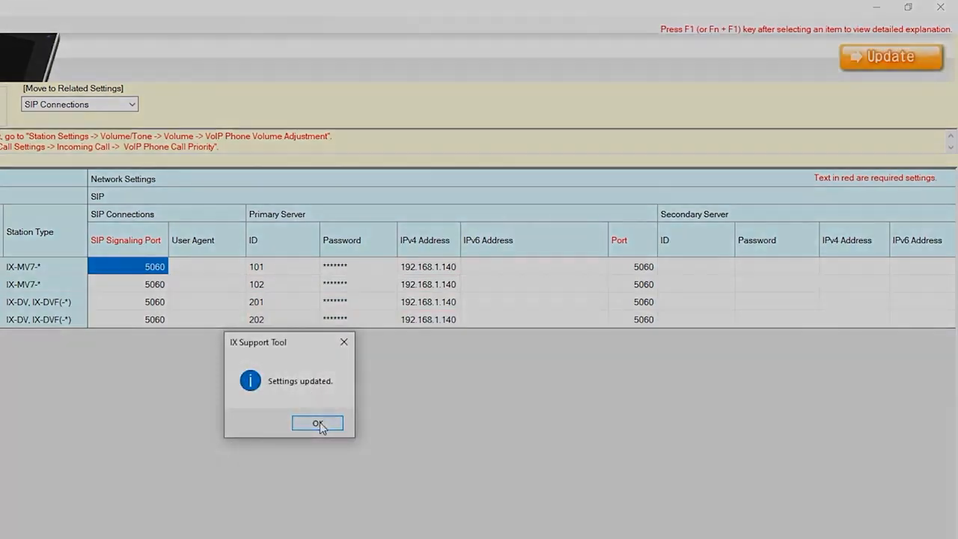
{"action": "left_click", "coordinate": [318, 424]}
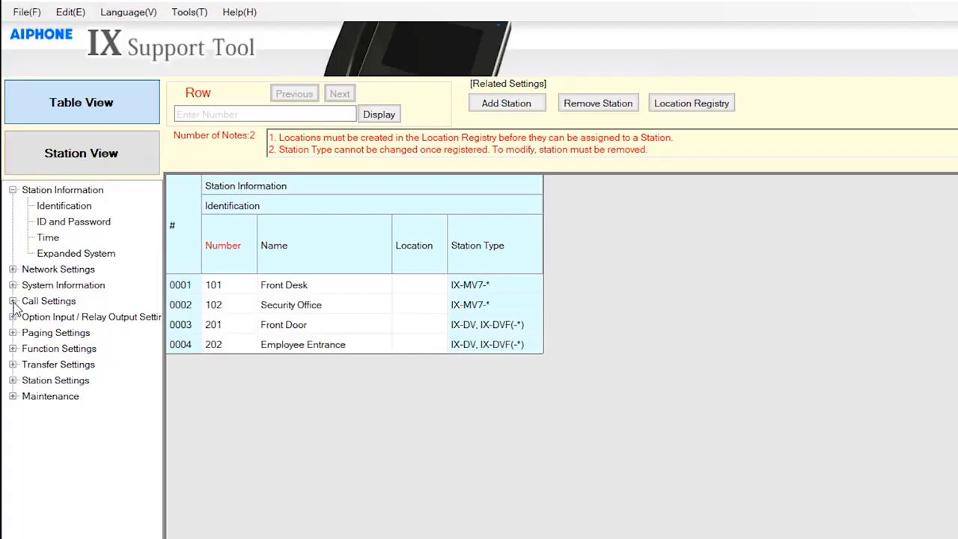
- Set Front Door's VoIP Phone called-station entry to U (unicast) and update
{"action": "left_click", "coordinate": [12, 301]}
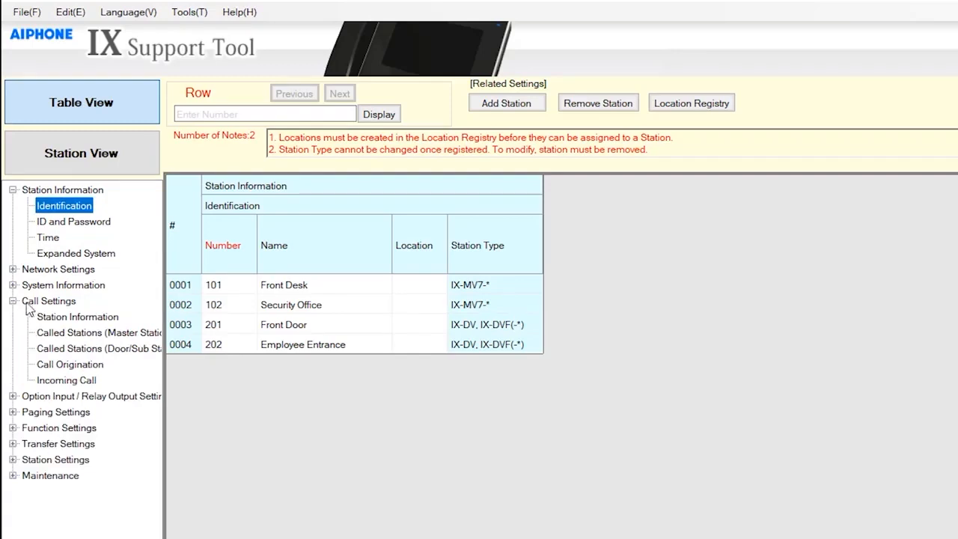
{"action": "left_click", "coordinate": [65, 349]}
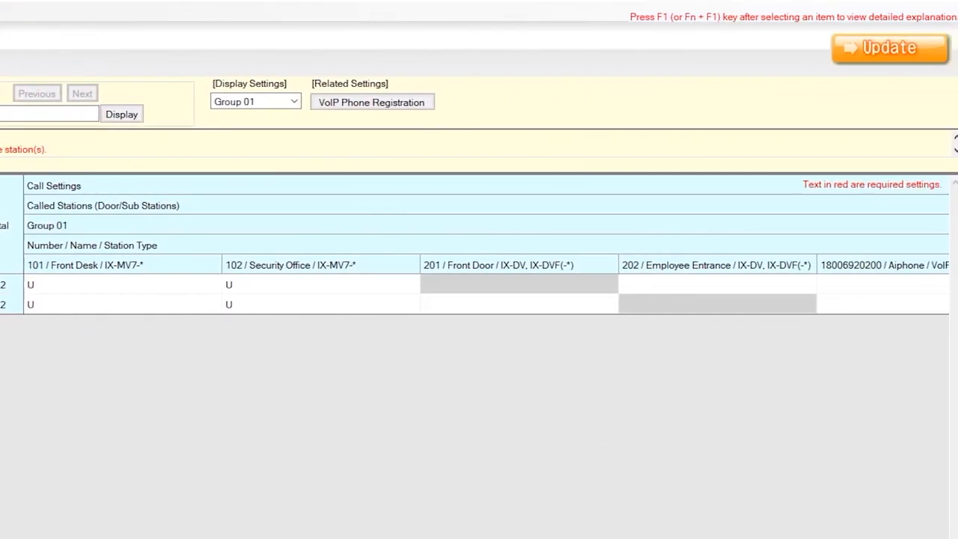
{"action": "scroll", "coordinate": [487, 283], "scroll_direction": "right", "scroll_amount": 2}
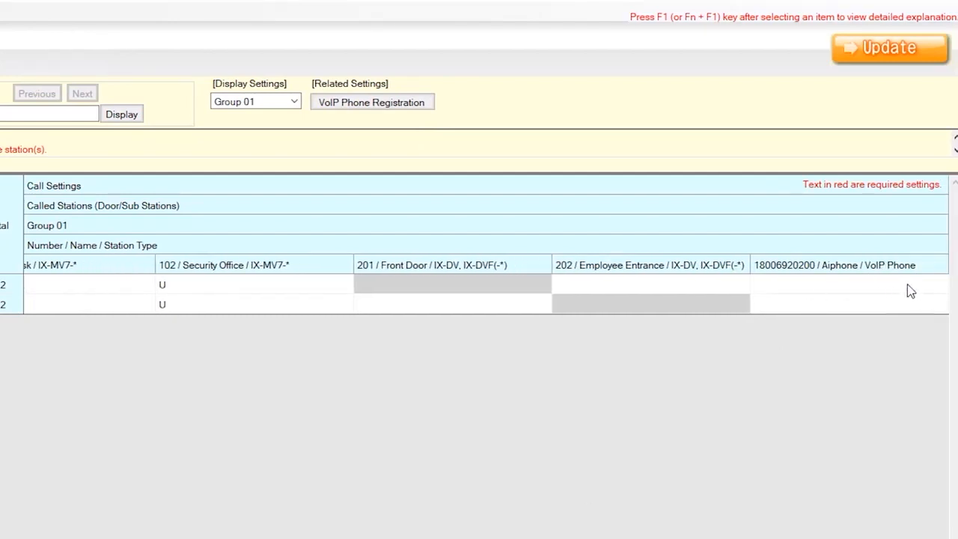
{"action": "left_click", "coordinate": [935, 290]}
{"action": "left_click", "coordinate": [940, 289]}
{"action": "left_click", "coordinate": [887, 317]}
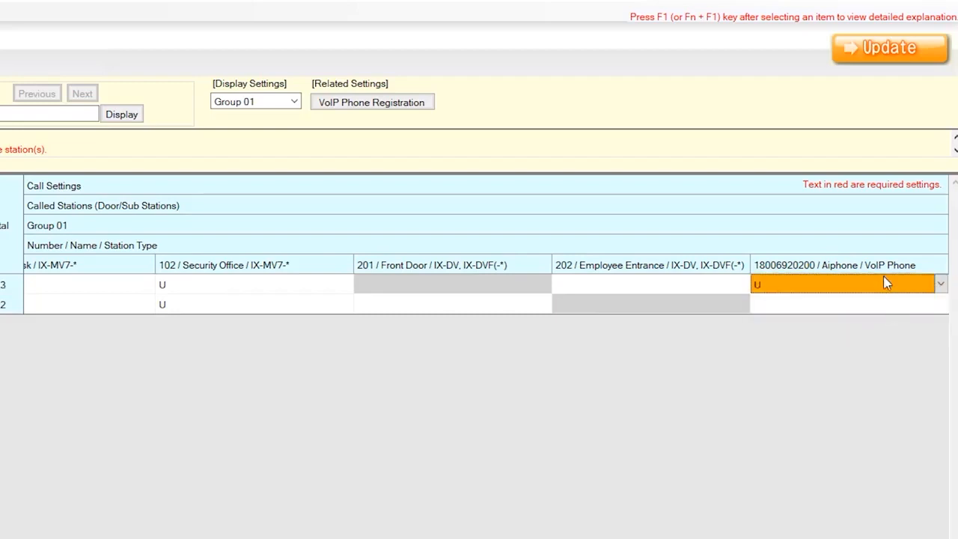
{"action": "left_click", "coordinate": [900, 59]}
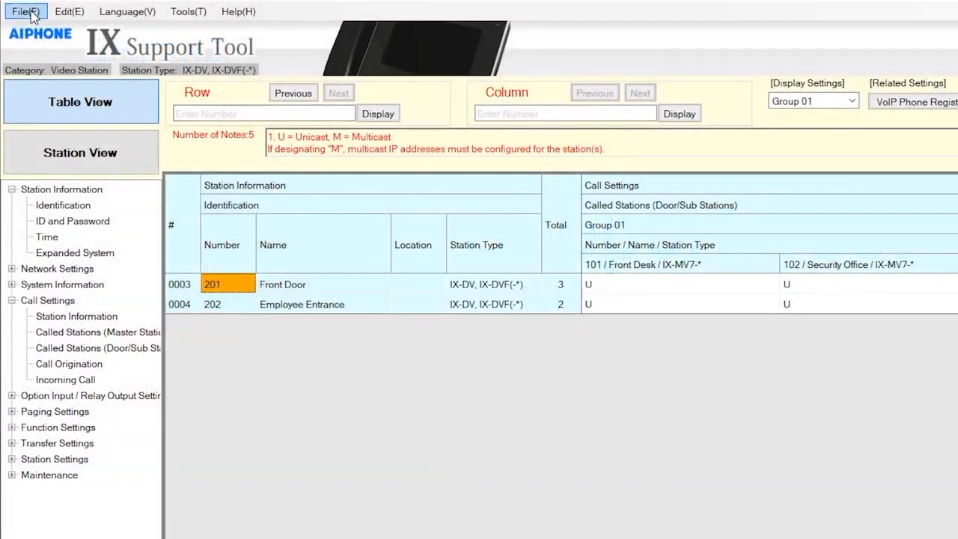
- Upload settings to stations 101, 102 and 201, confirm, and close the finished message
{"action": "left_click", "coordinate": [33, 12]}
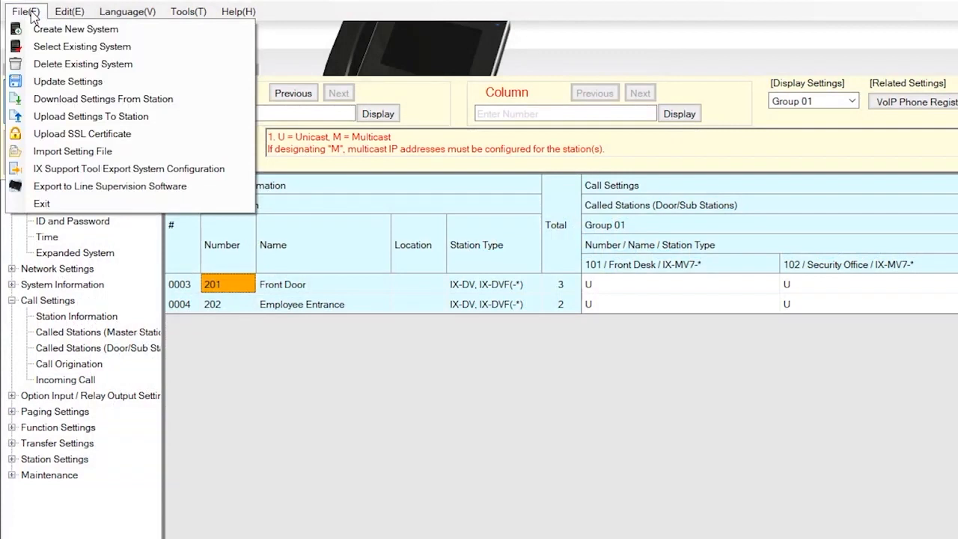
{"action": "left_click", "coordinate": [73, 117]}
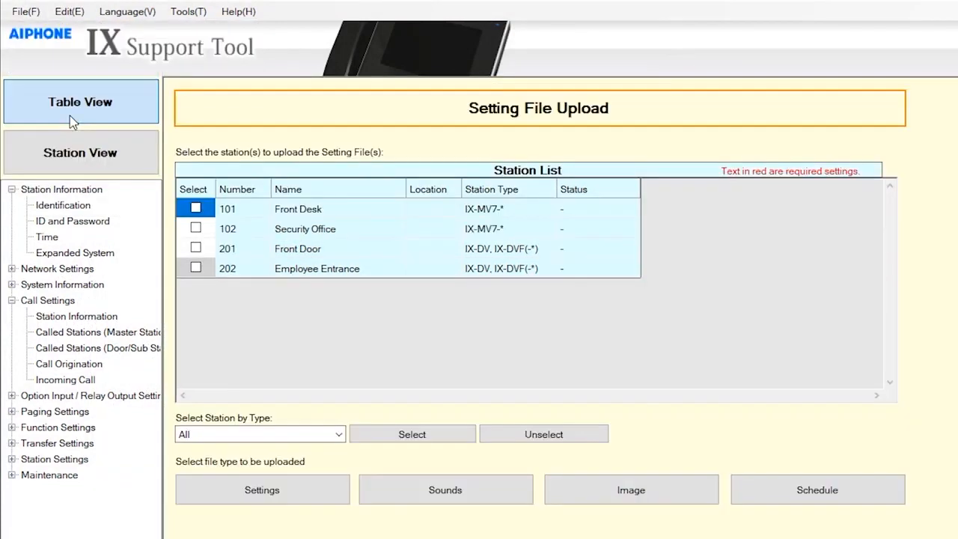
{"action": "left_click", "coordinate": [196, 210]}
{"action": "left_click", "coordinate": [195, 229]}
{"action": "left_click", "coordinate": [195, 248]}
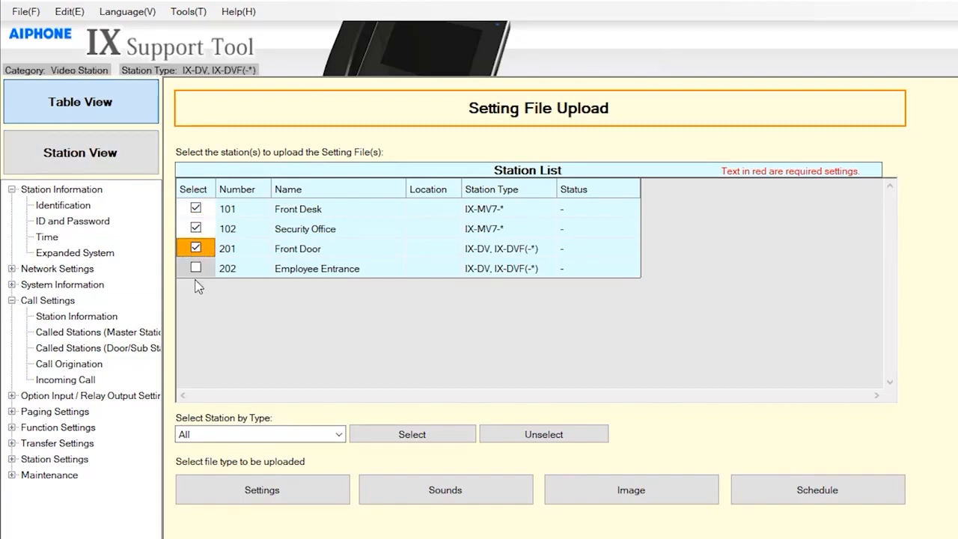
{"action": "left_click", "coordinate": [241, 487]}
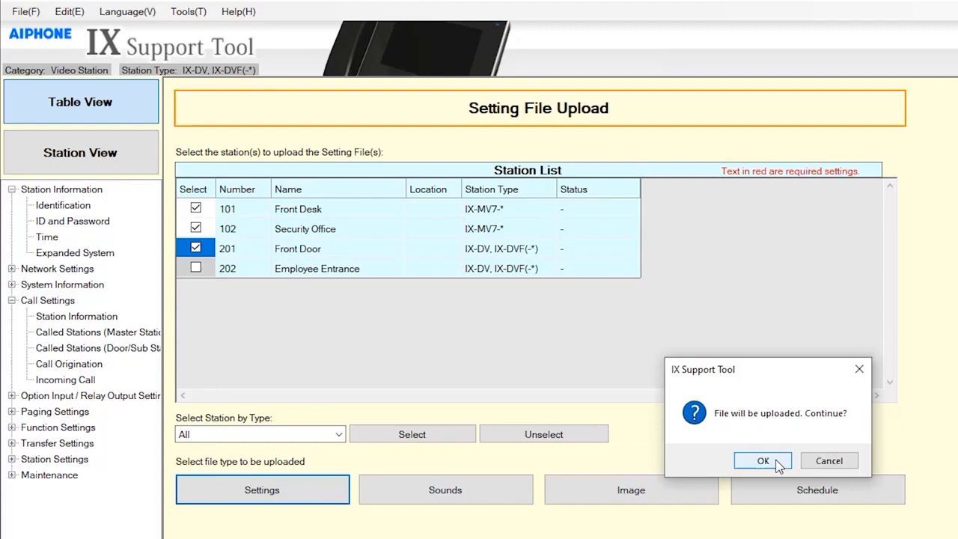
{"action": "left_click", "coordinate": [778, 463]}
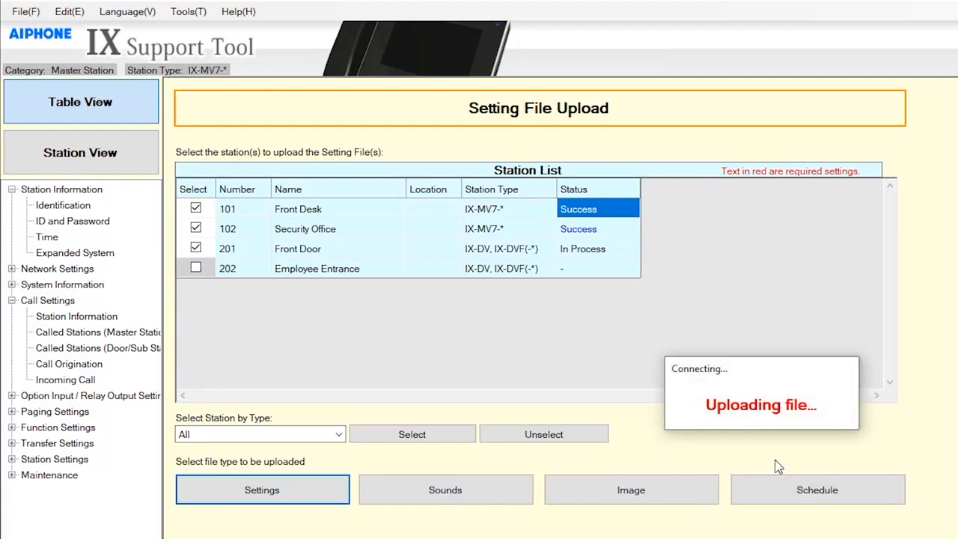
{"action": "left_click", "coordinate": [818, 460]}
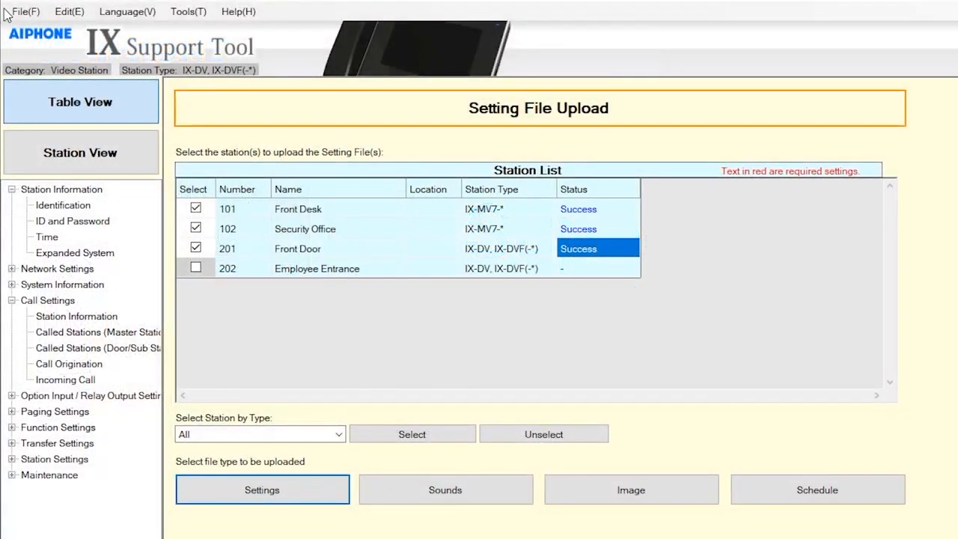
- Export the IX Support Tool system configuration backup to the Desktop folder
{"action": "left_click", "coordinate": [22, 12]}
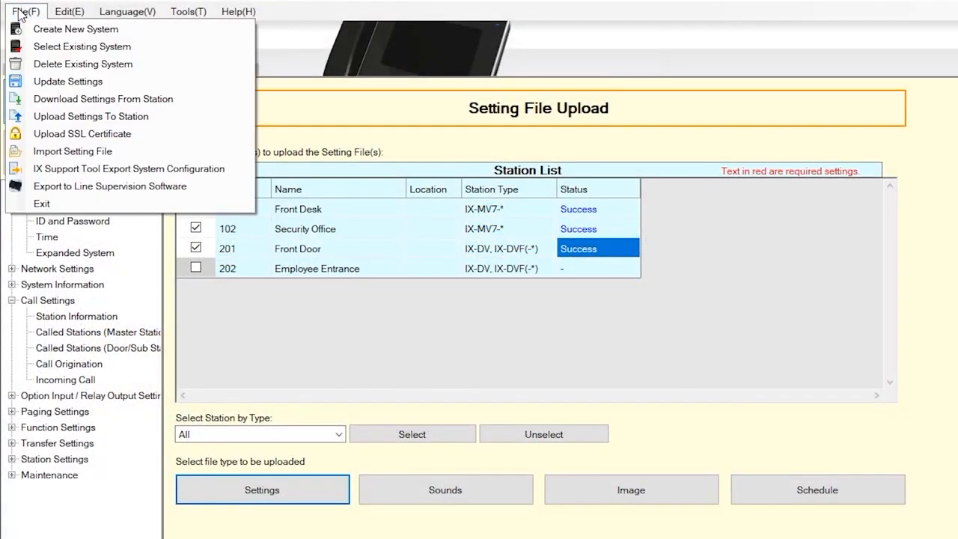
{"action": "left_click", "coordinate": [75, 170]}
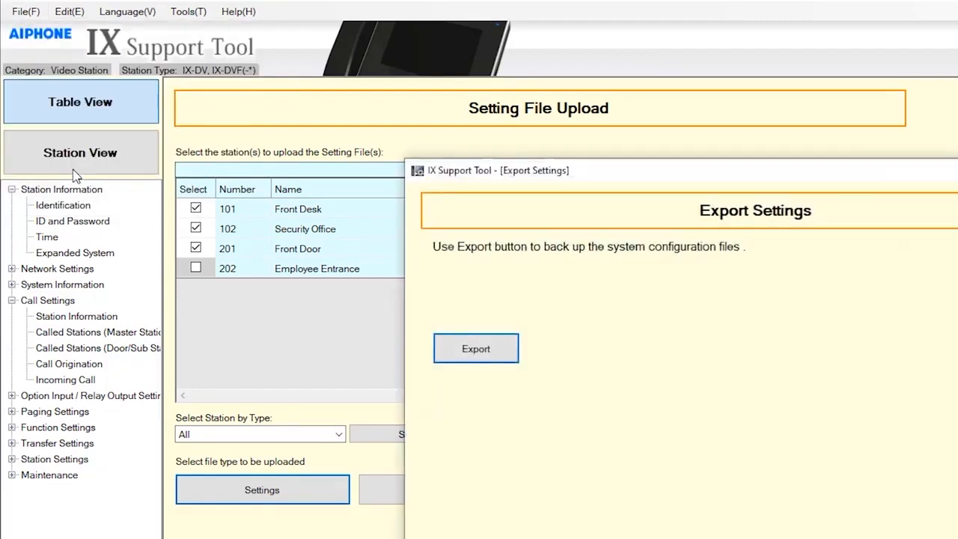
{"action": "left_click", "coordinate": [478, 350]}
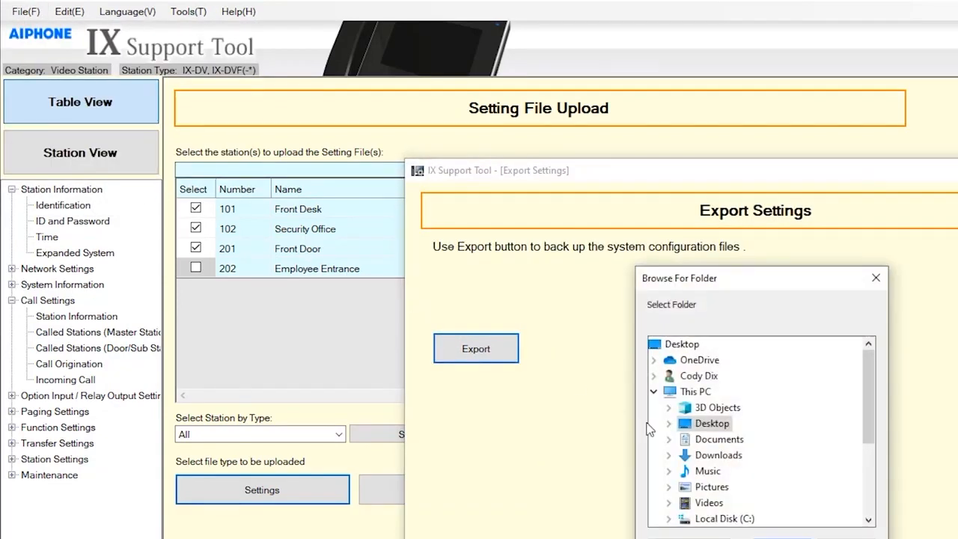
{"action": "left_click", "coordinate": [783, 537]}
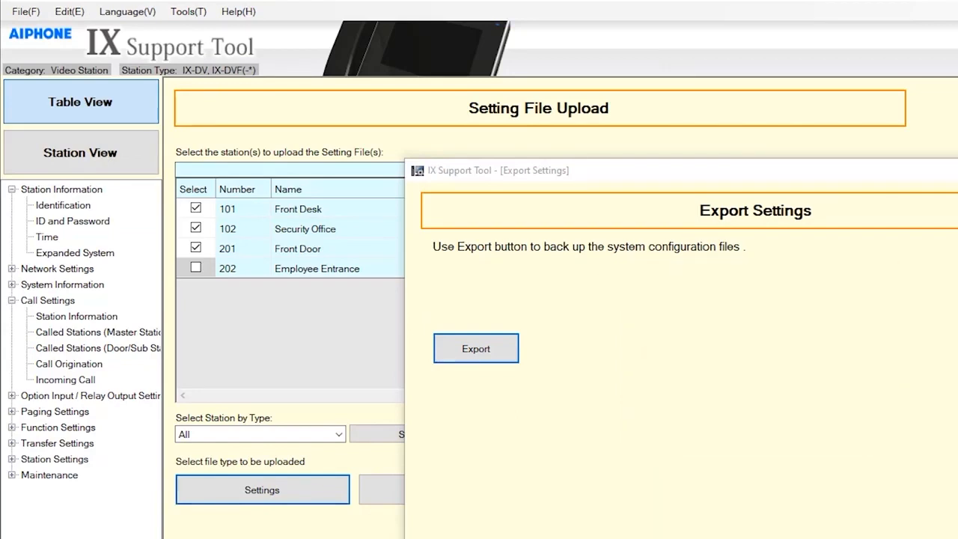